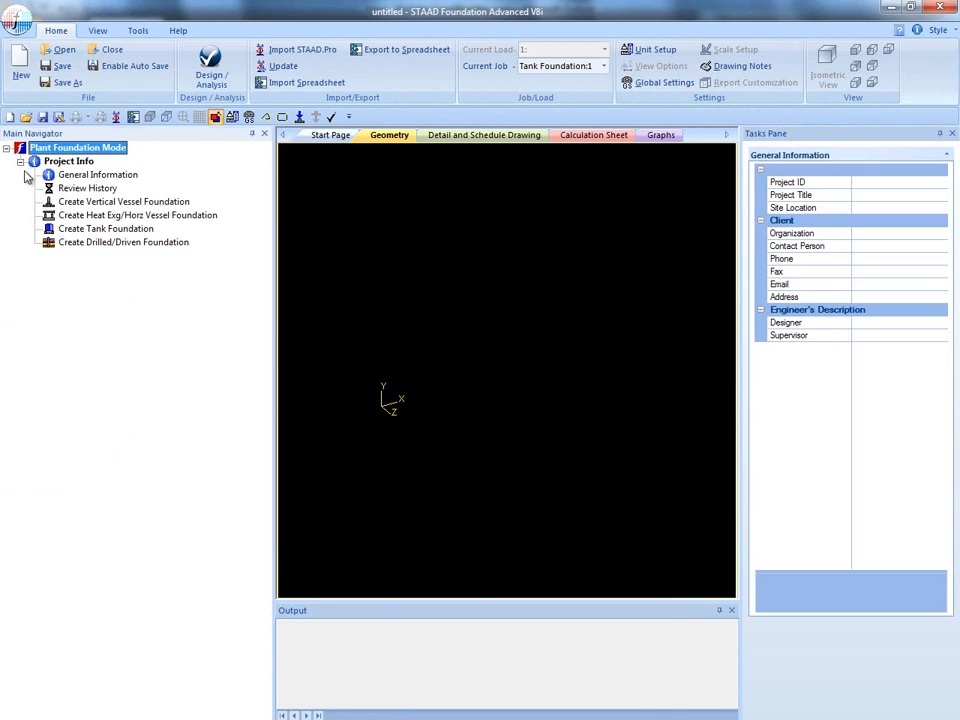
- Create a tank foundation job that uses the English unit system and the US design code
left_click(86, 229)
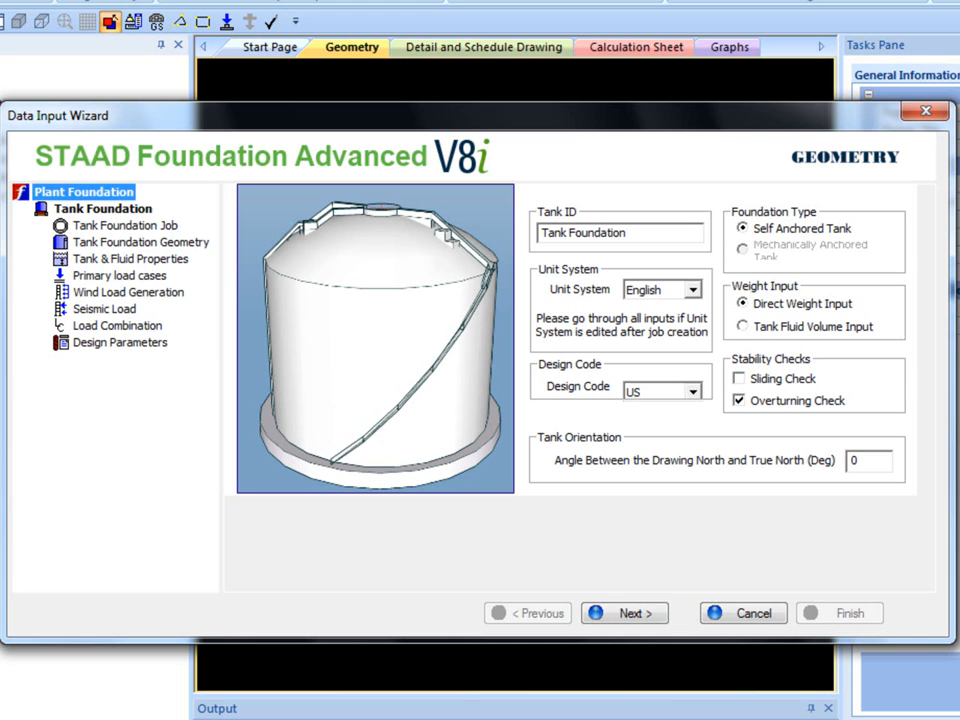
left_click(142, 230)
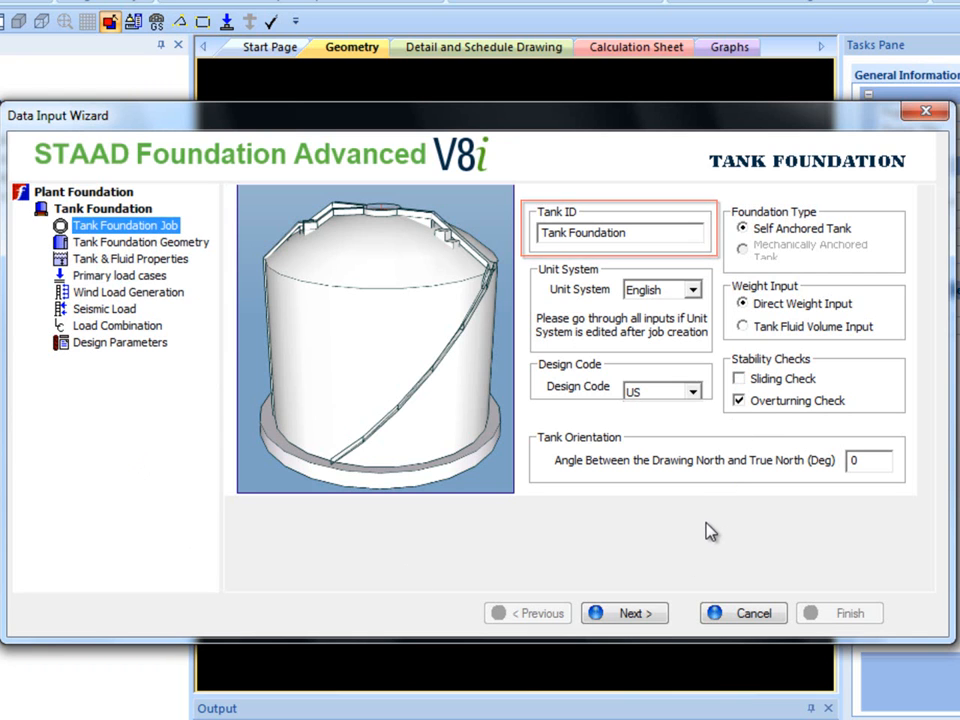
left_click(692, 290)
left_click(692, 341)
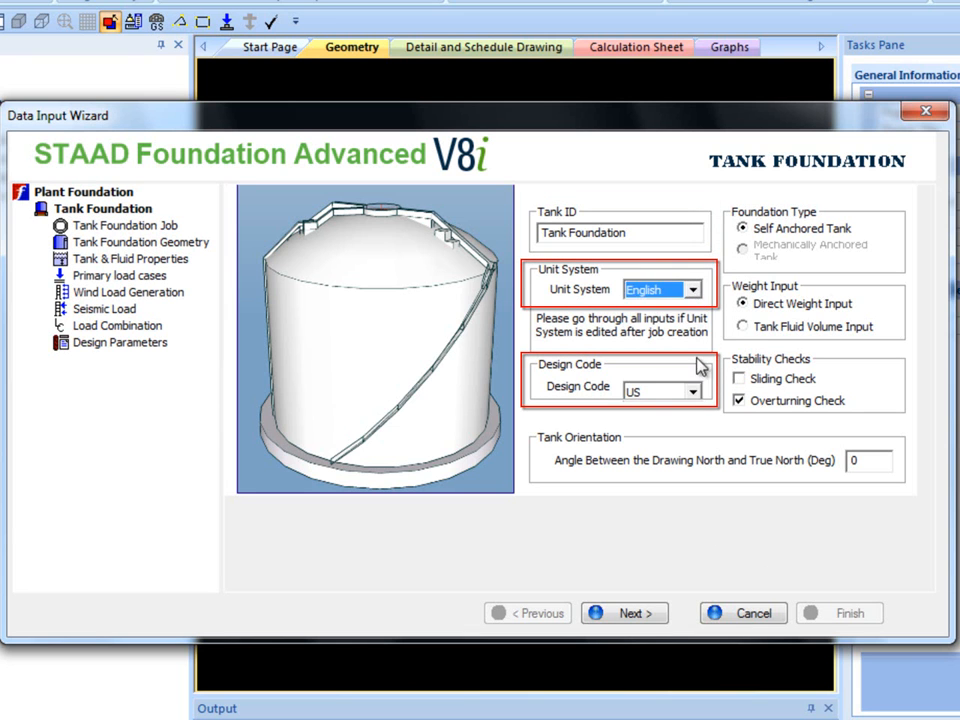
left_click(690, 390)
left_click(679, 411)
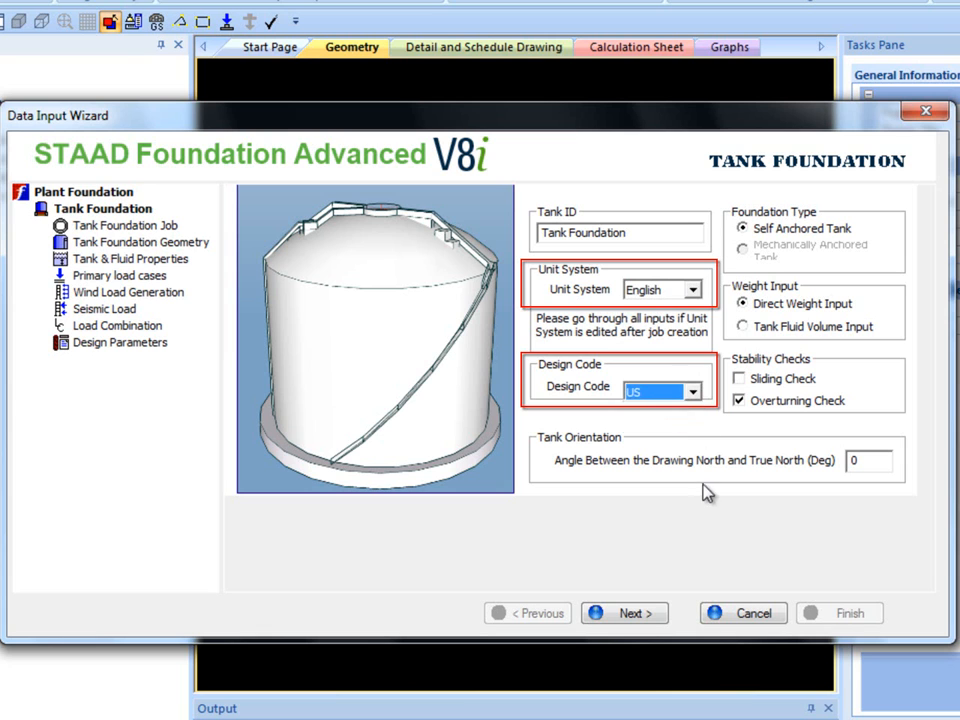
- Enable the sliding check for the tank foundation job and set the weight input to Direct Weight Input
left_click(855, 460)
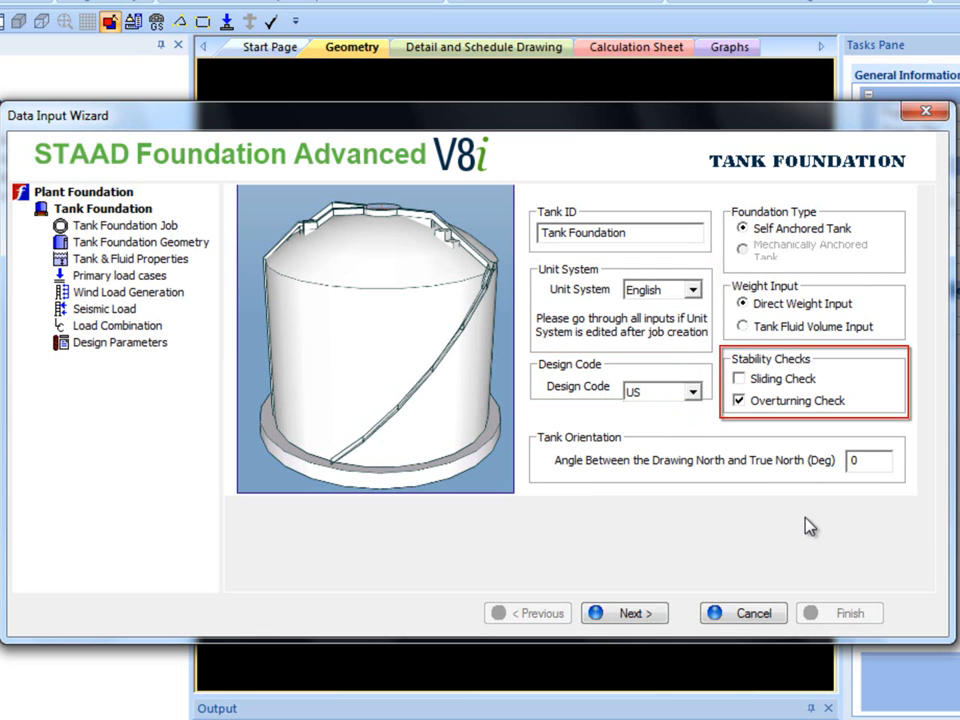
left_click(740, 380)
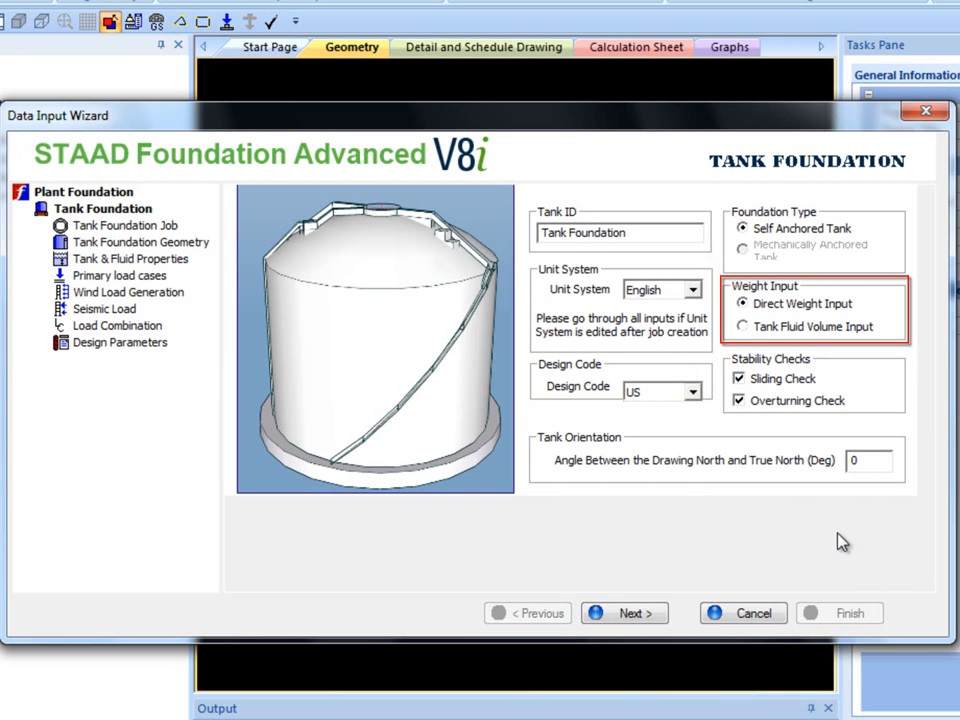
left_click(740, 327)
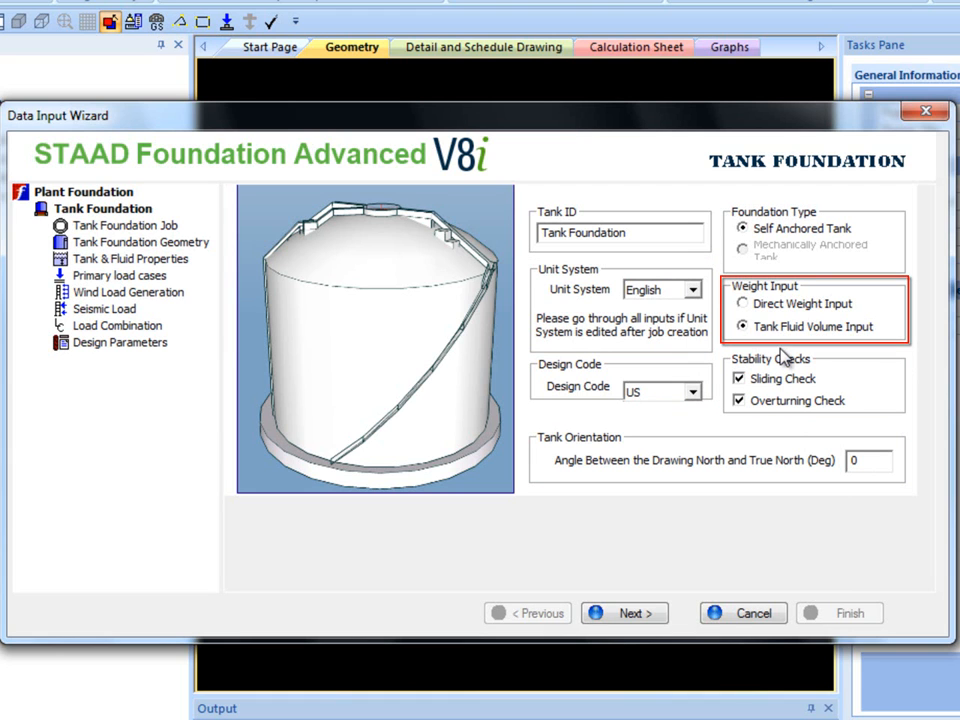
left_click(742, 304)
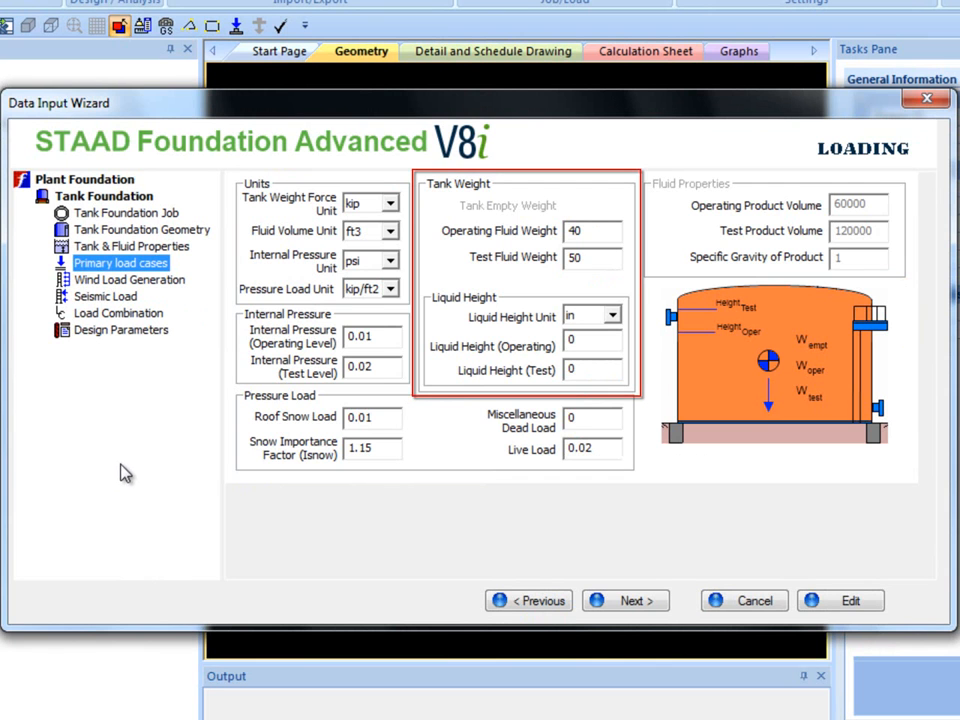
- Switch the job's weight input to Tank Fluid Volume Input and bring up the primary load cases
left_click(126, 213)
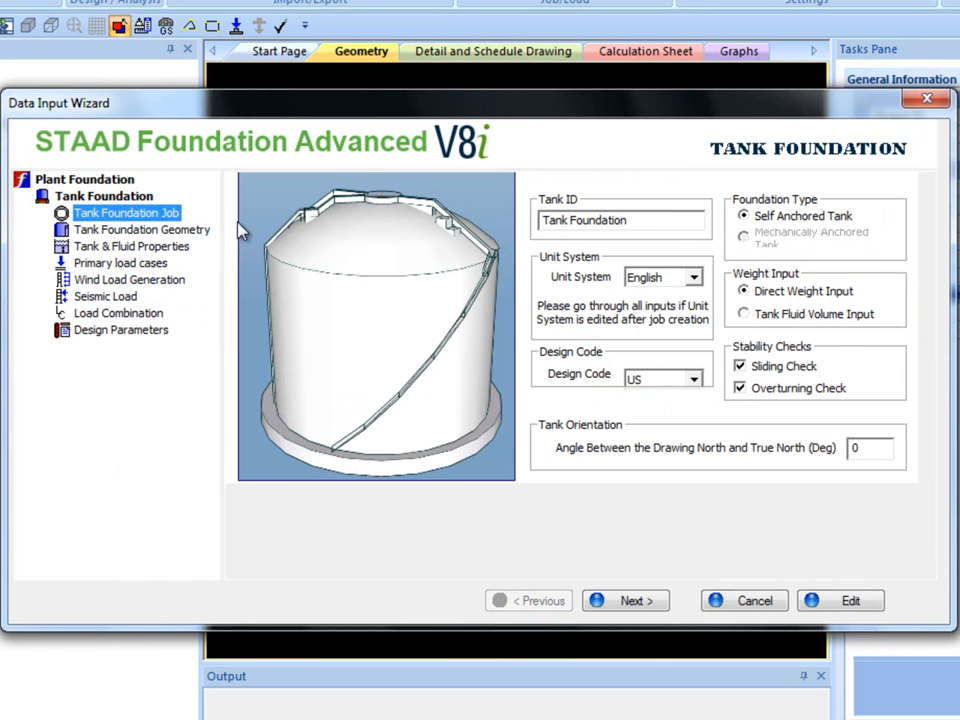
left_click(128, 264)
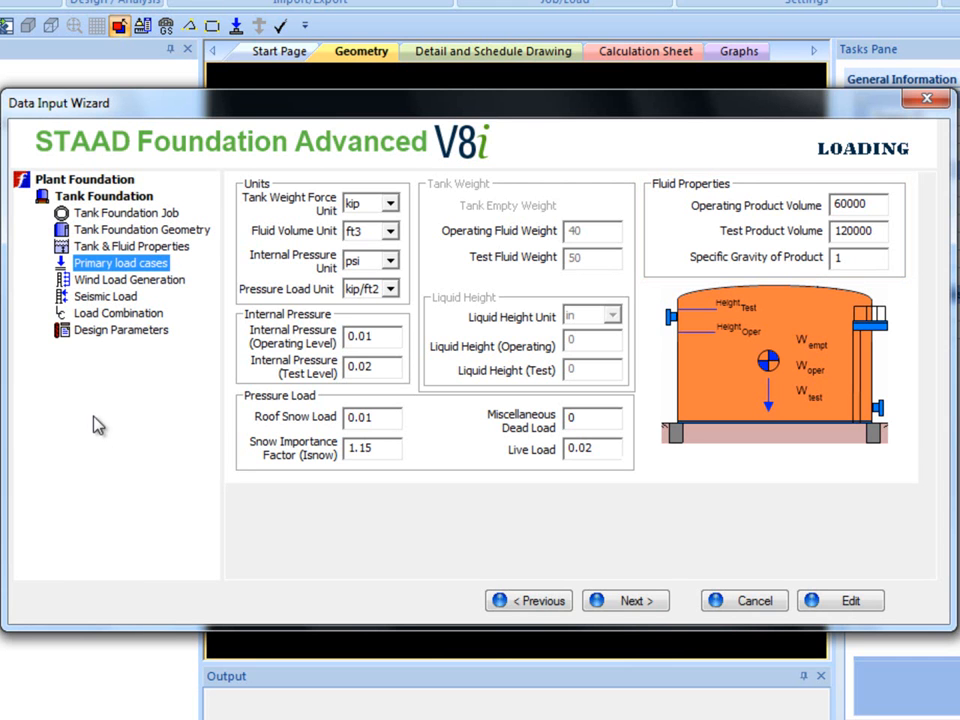
- Review the foundation geometry, the tank and fluid properties, and the primary load case inputs
left_click(125, 230)
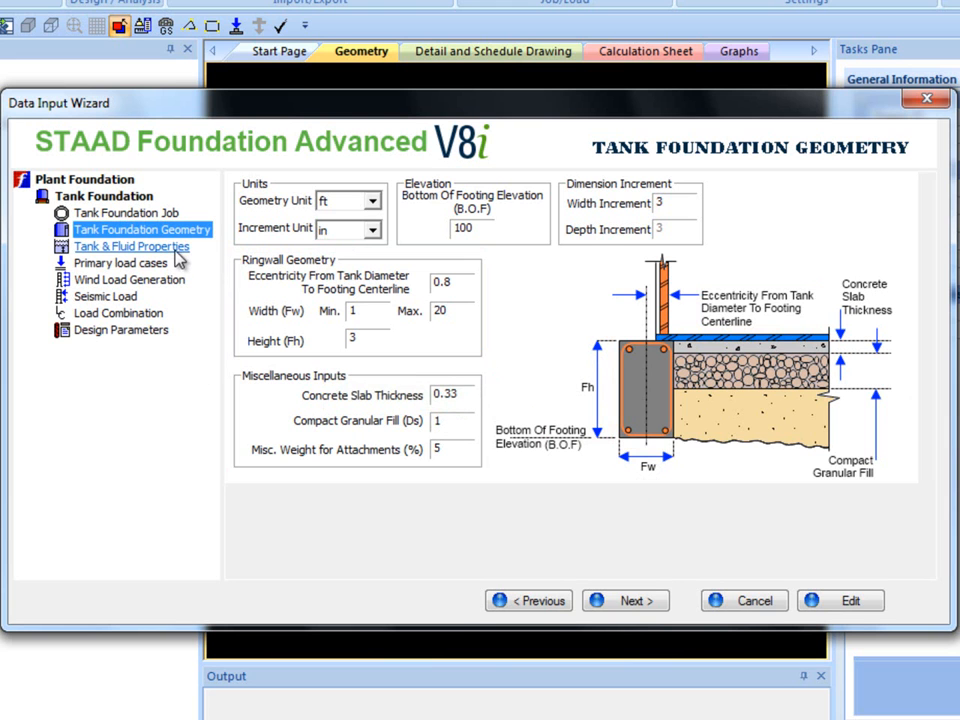
left_click(140, 247)
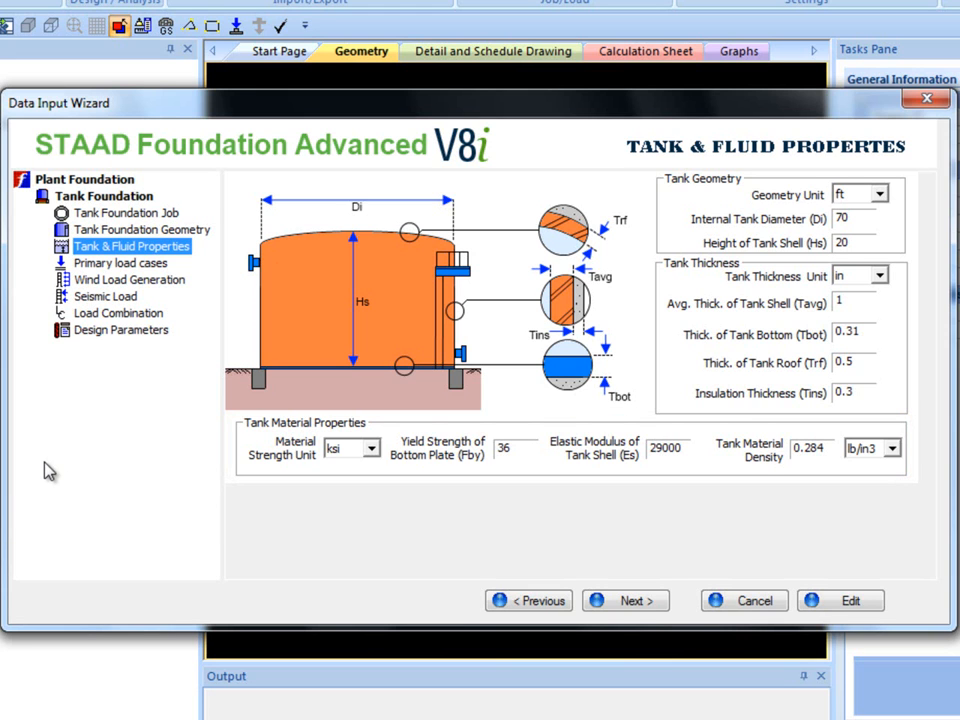
left_click(131, 265)
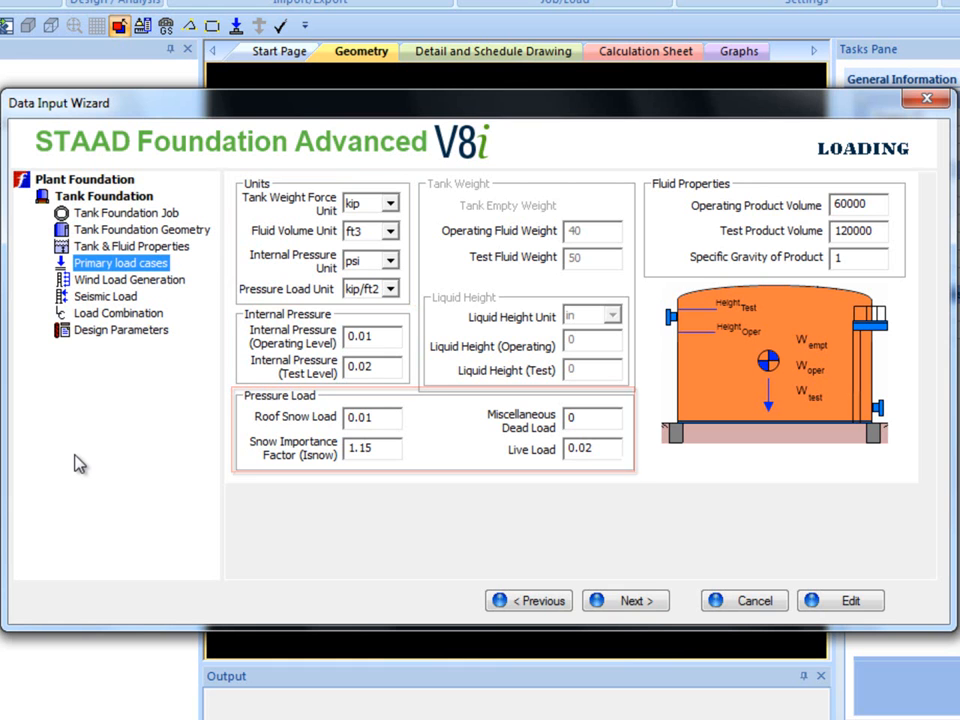
- Review the wind load inputs and the Kd, I and Cf reference tables, keeping Program Calculated Wind Load
left_click(150, 281)
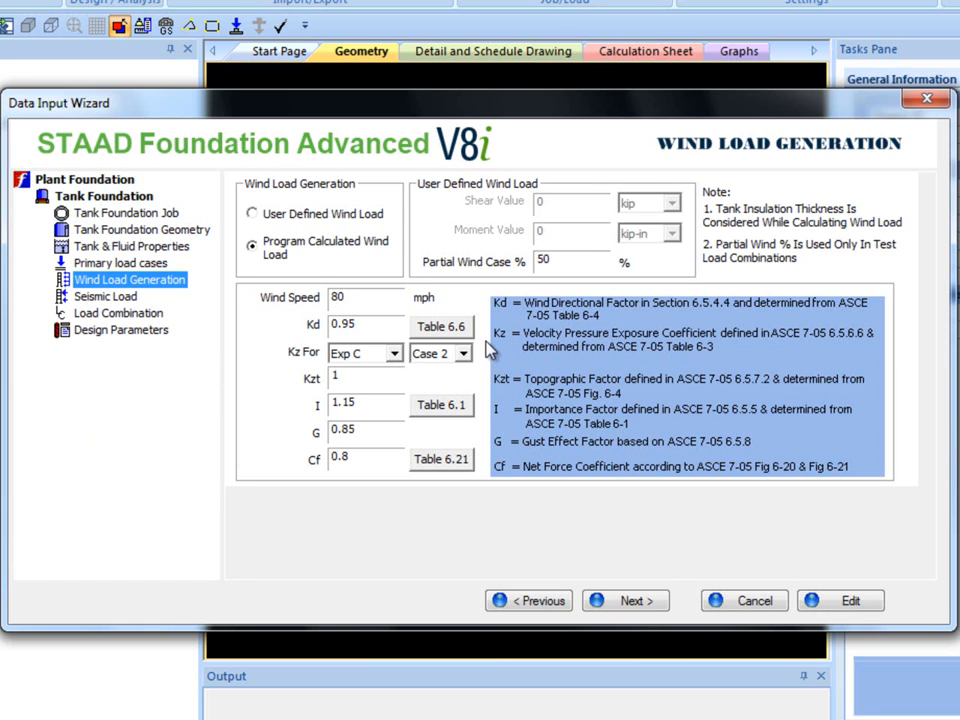
left_click(455, 330)
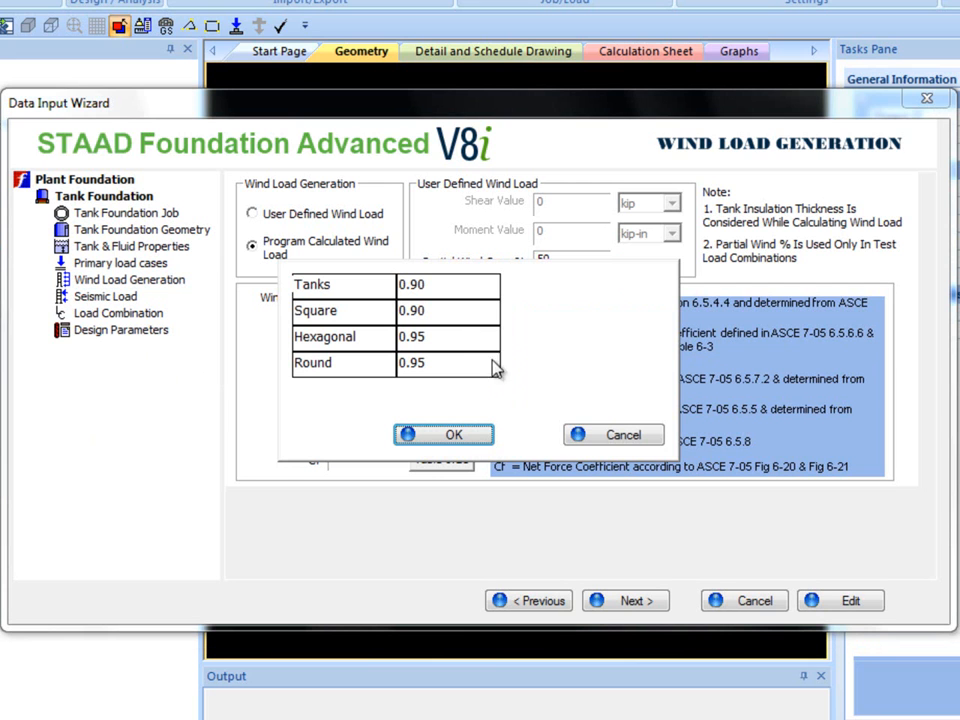
left_click(603, 437)
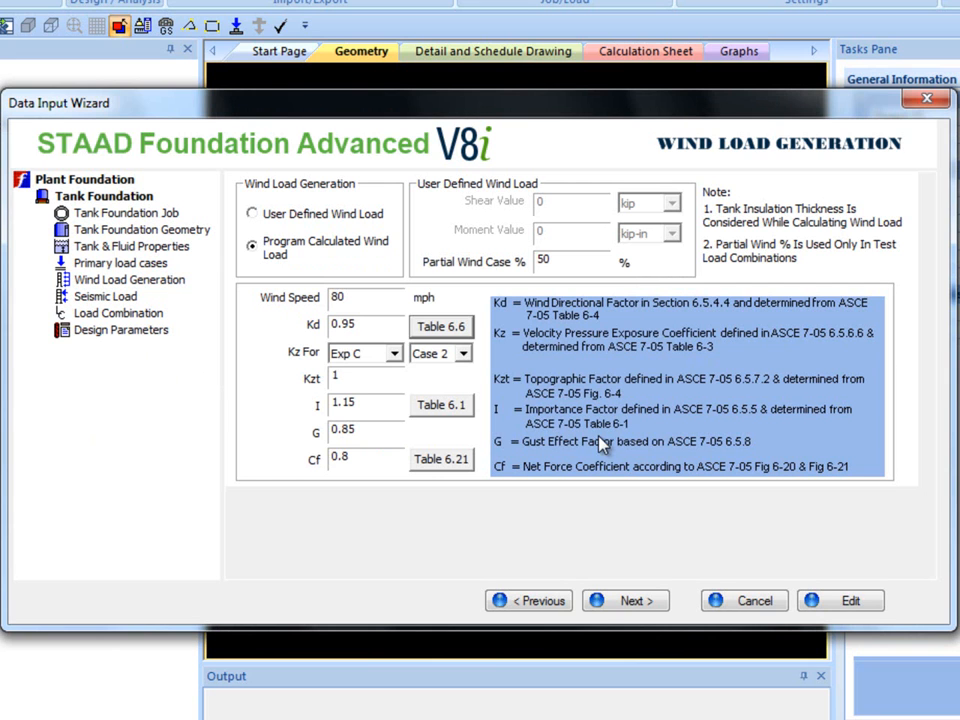
left_click(471, 419)
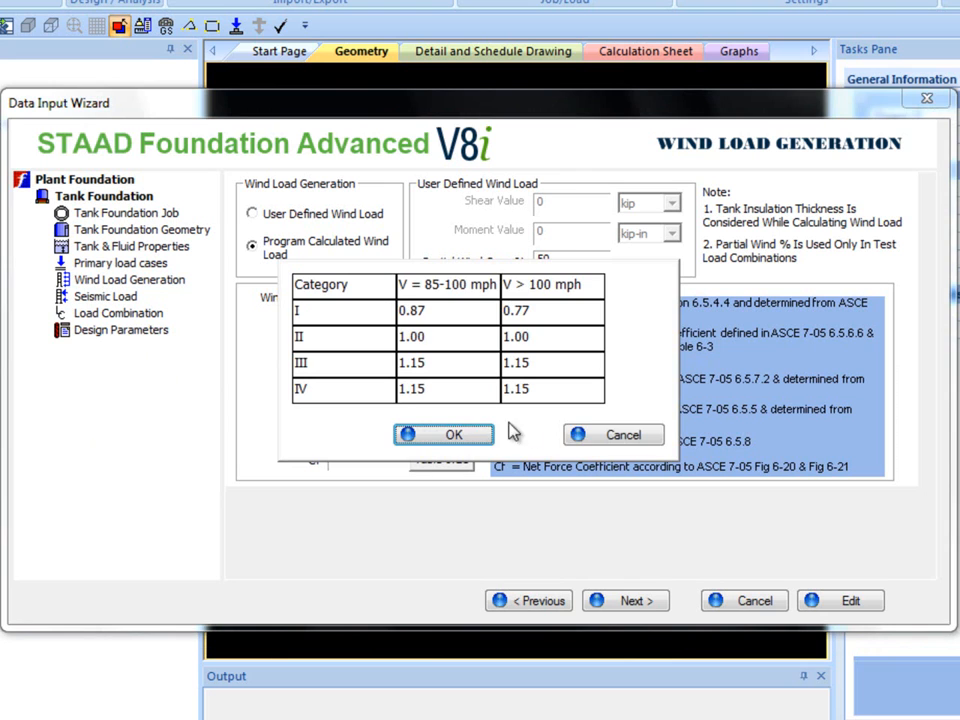
left_click(586, 440)
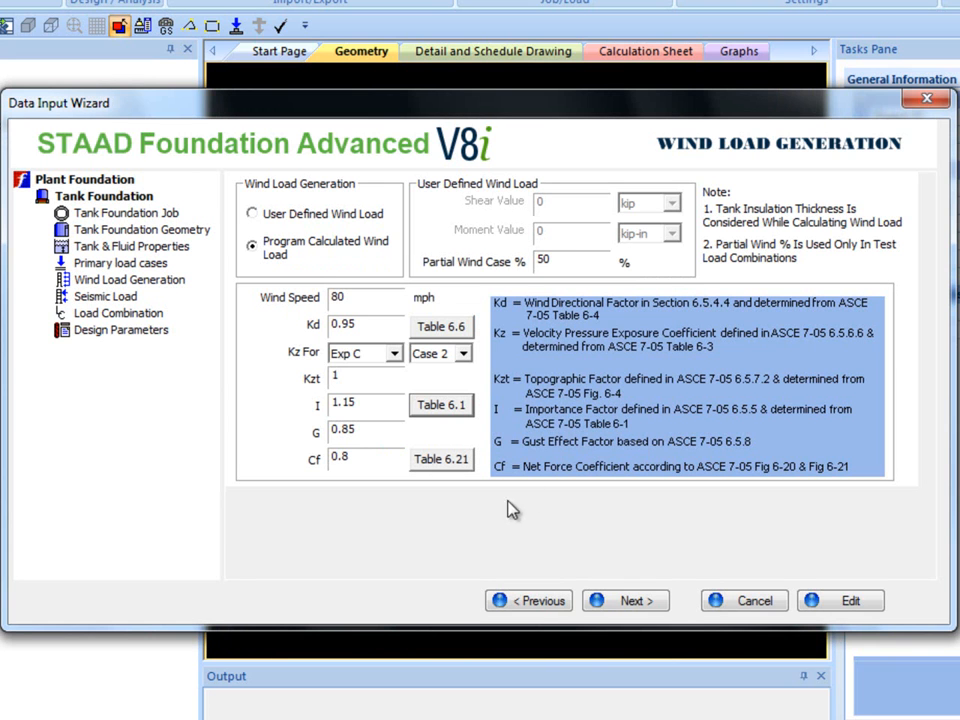
left_click(466, 464)
left_click(597, 440)
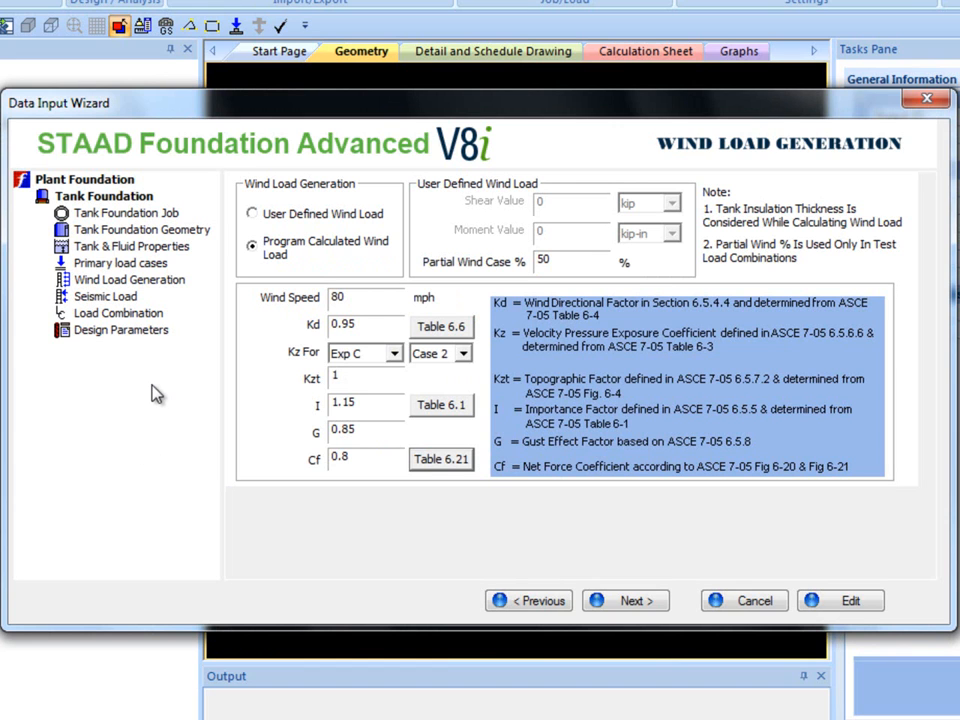
left_click(253, 213)
left_click(254, 242)
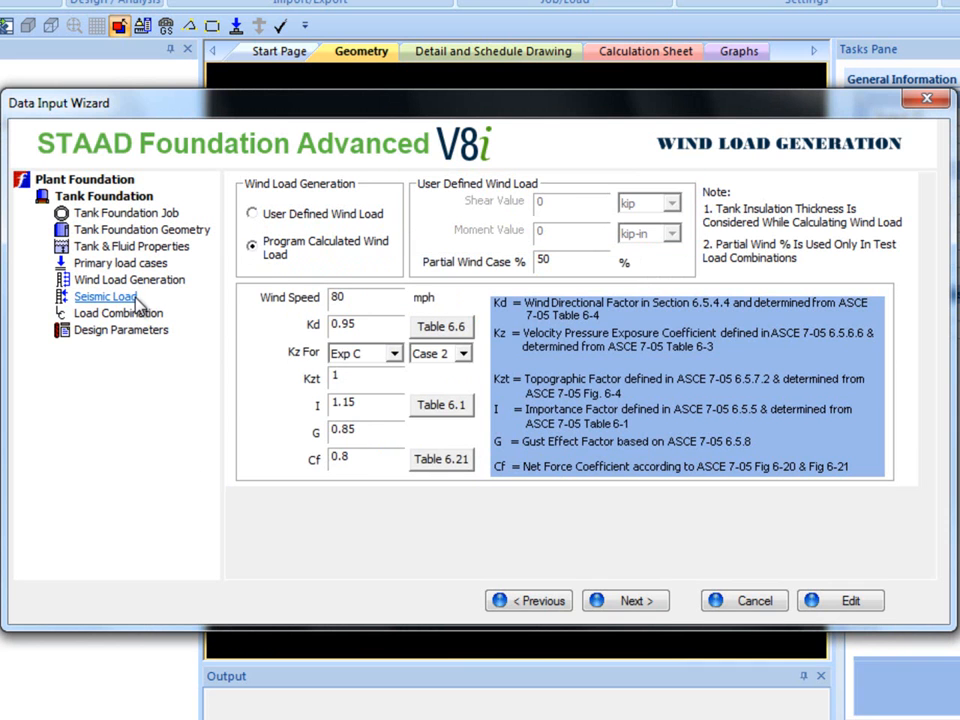
- Examine the seismic load options for direct input and zip code selection, keeping manually entered ground motion values
left_click(108, 298)
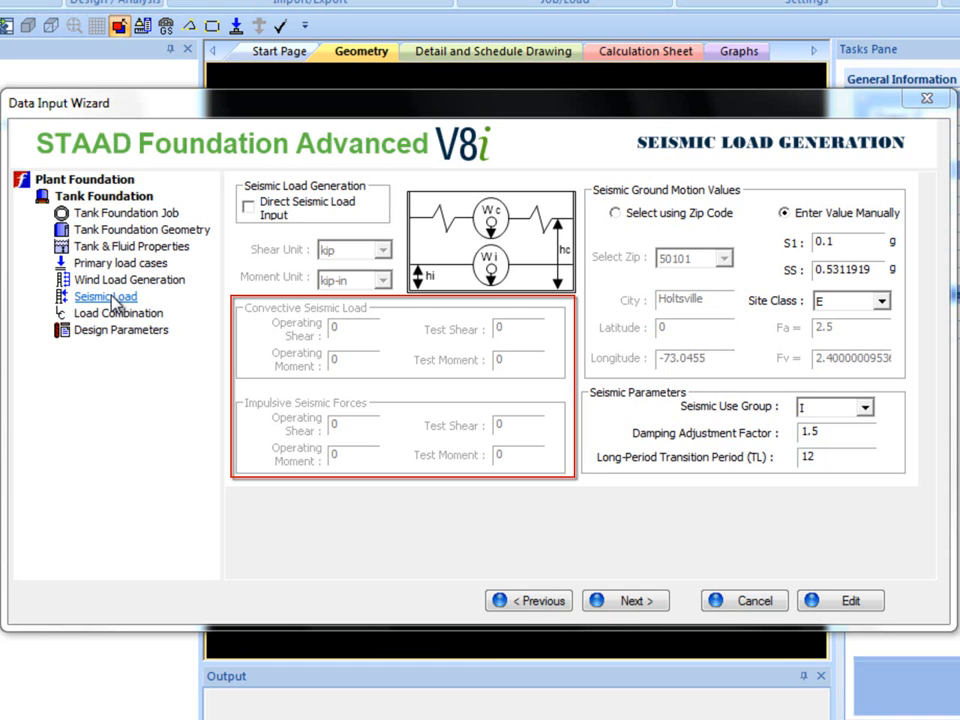
left_click(114, 297)
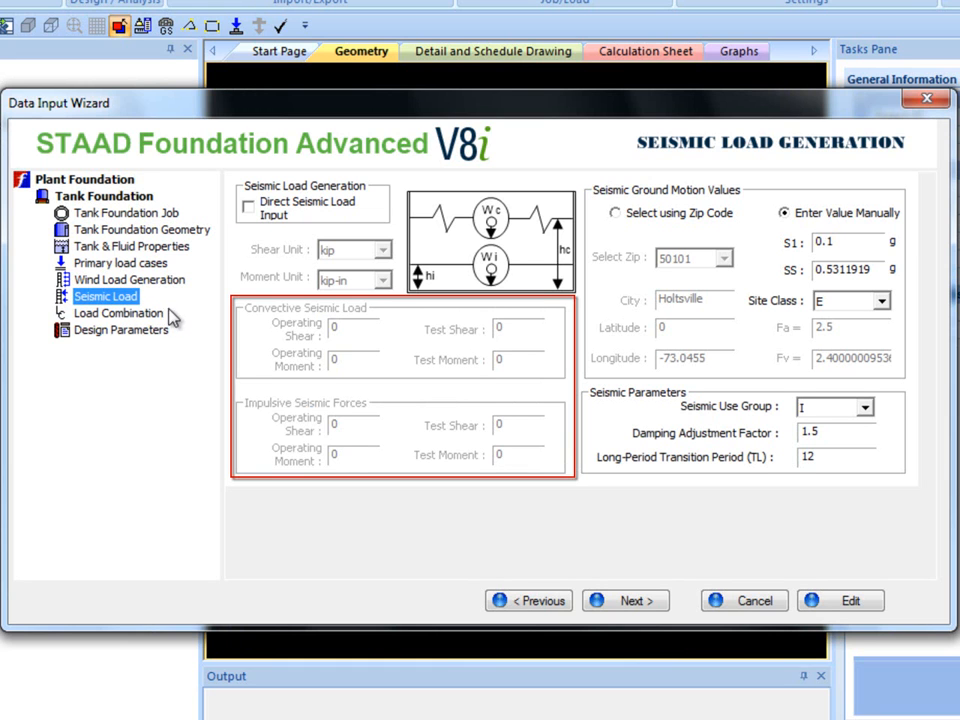
left_click(249, 208)
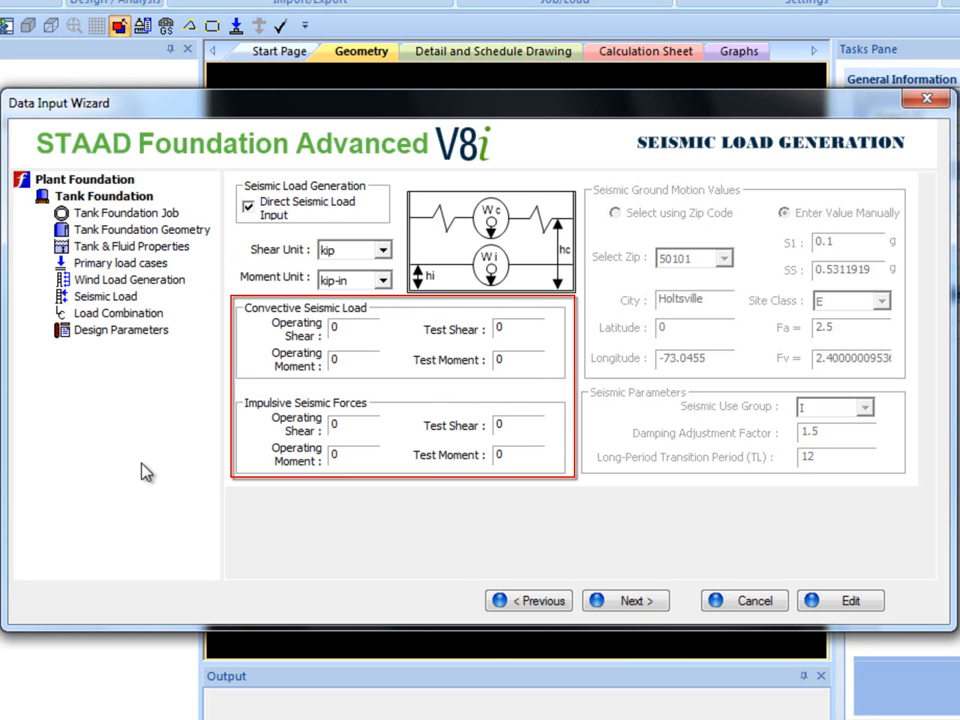
left_click(250, 209)
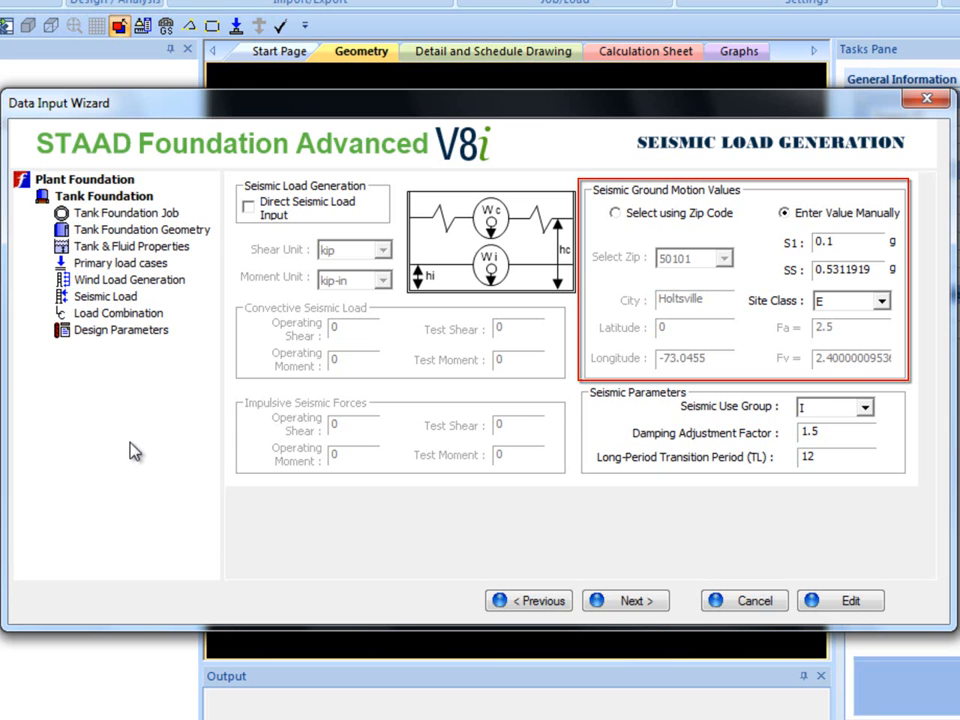
left_click(612, 214)
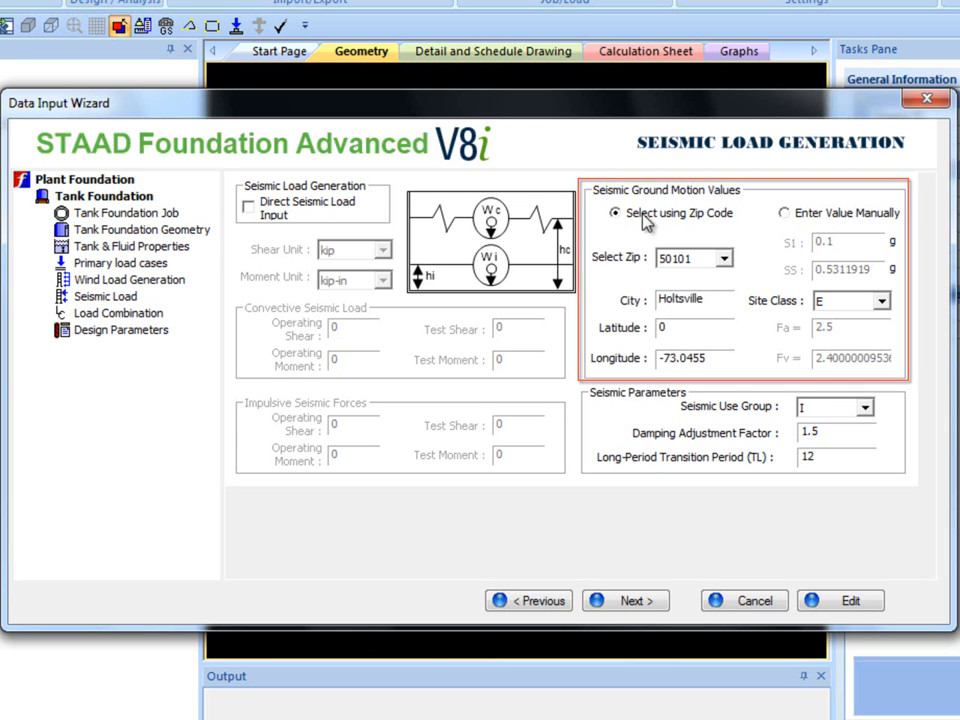
left_click(788, 215)
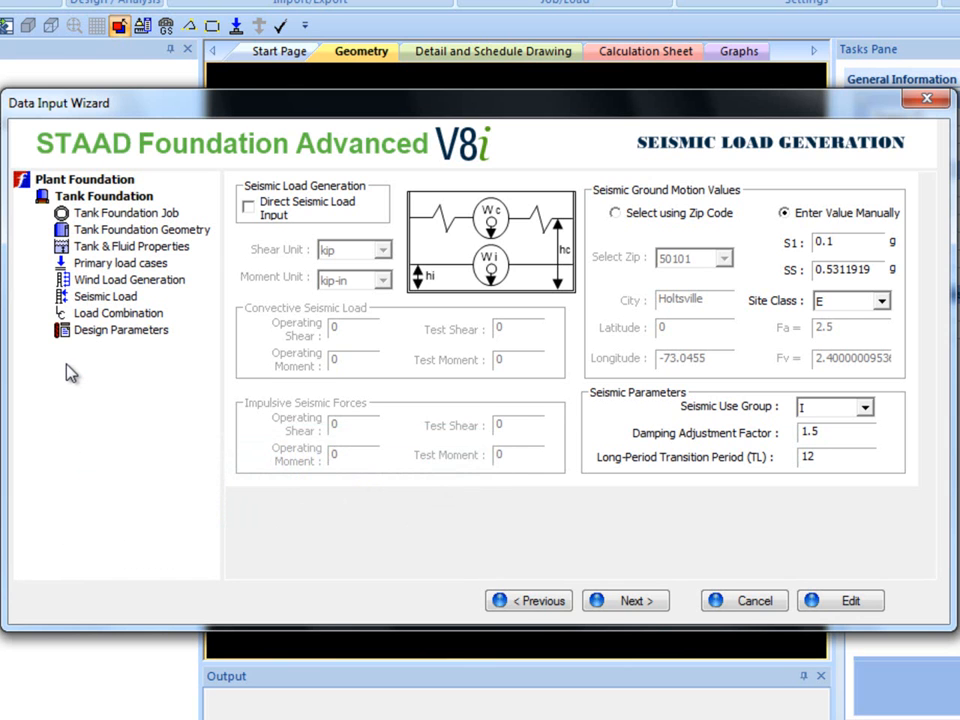
- Examine the service and ultimate load combinations and the available combination tables, keeping ASCE 7-05
left_click(118, 313)
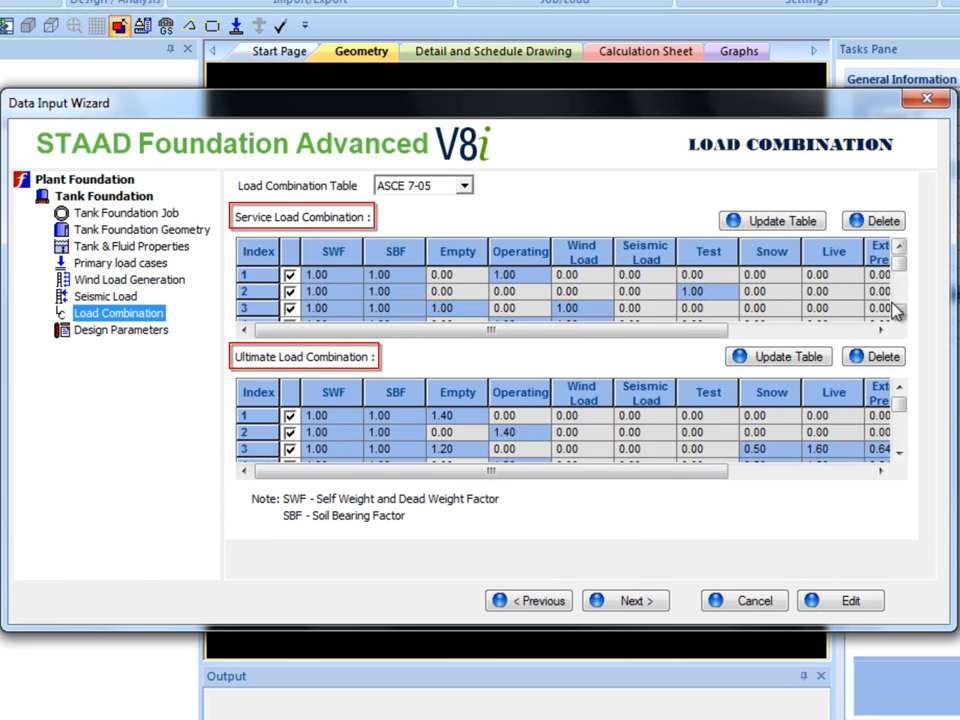
left_click_drag(899, 264, 903, 305)
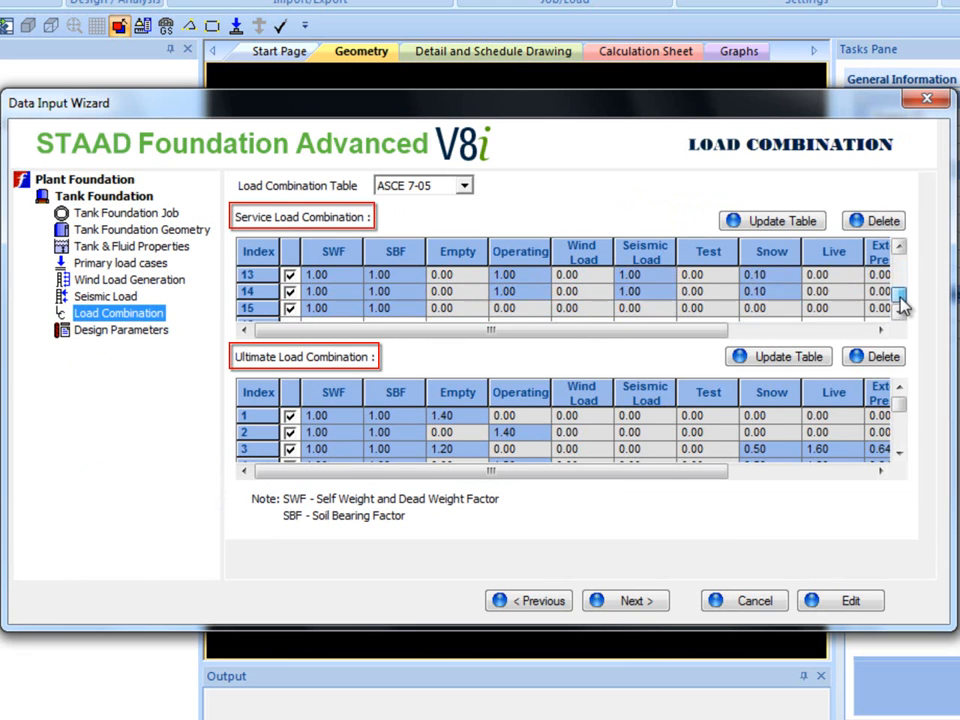
left_click_drag(900, 402, 906, 360)
left_click_drag(900, 308, 902, 272)
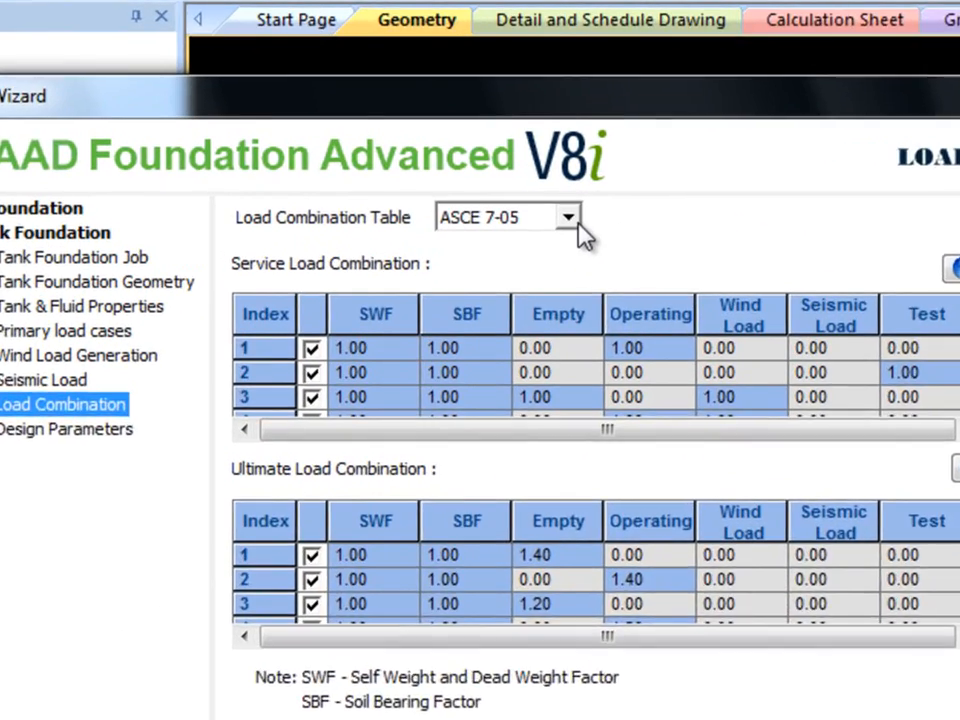
left_click(464, 185)
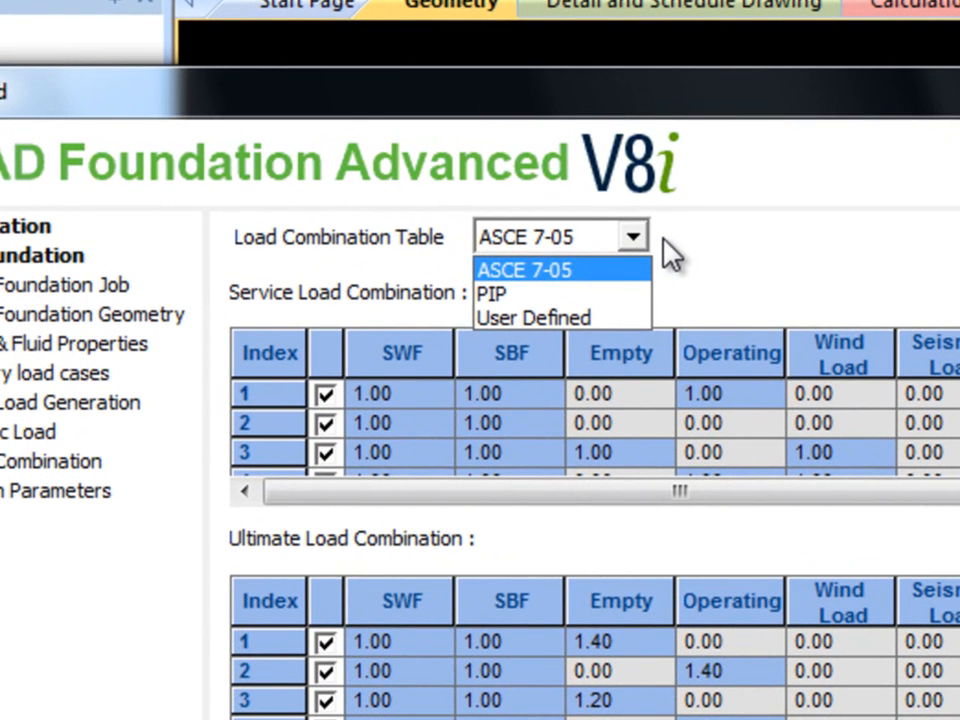
left_click(620, 268)
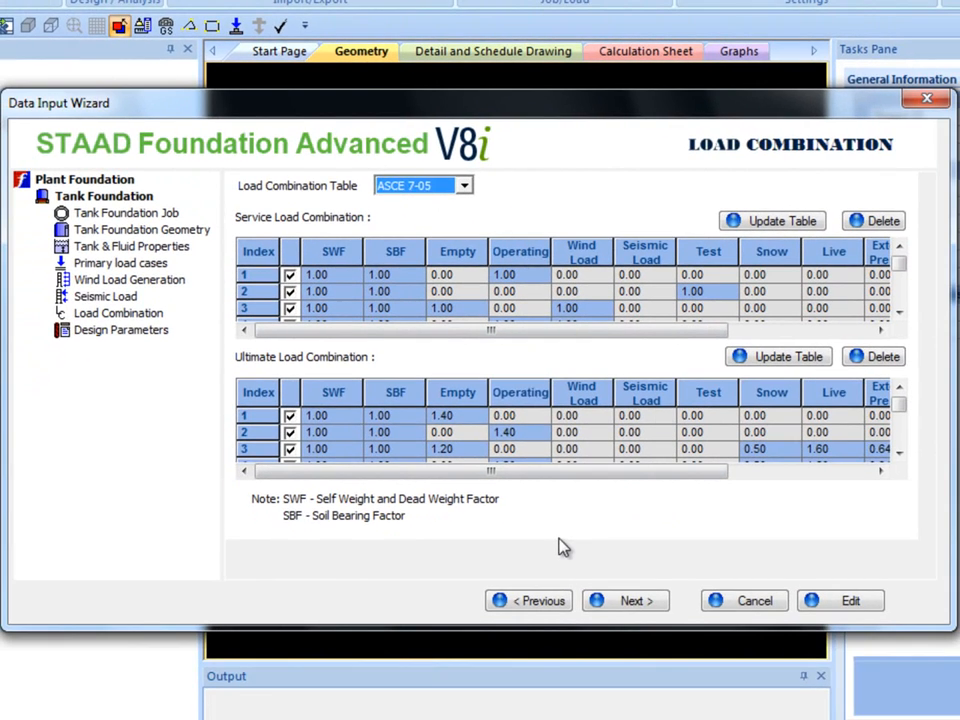
left_click(522, 450)
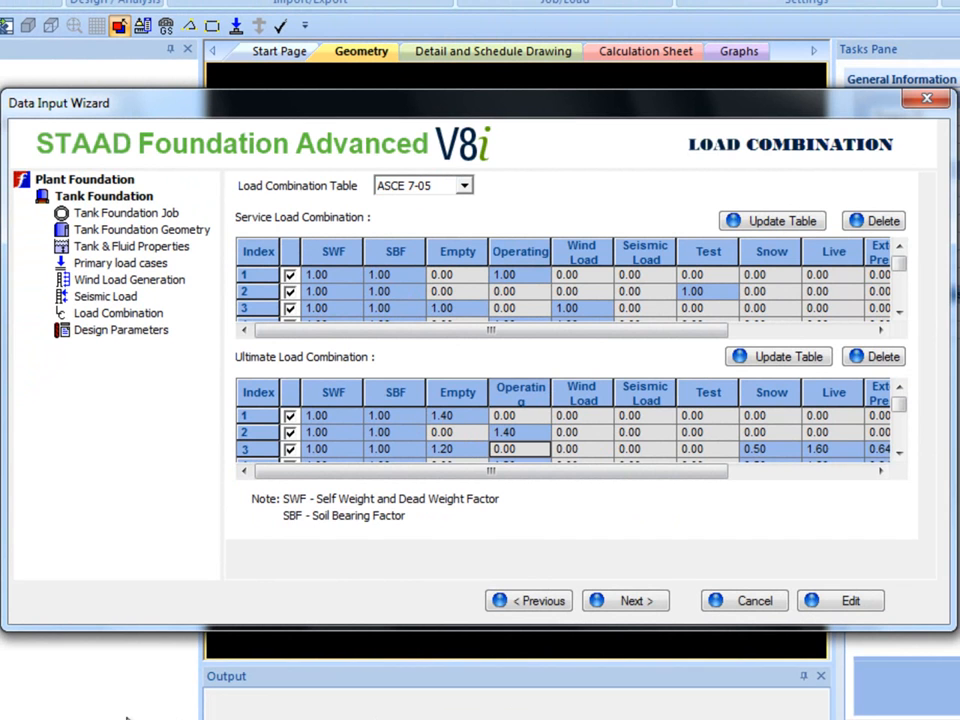
- Review the soil, material, safety and reinforcement design parameters, and apply the wizard inputs to generate the tank foundation model
left_click(115, 331)
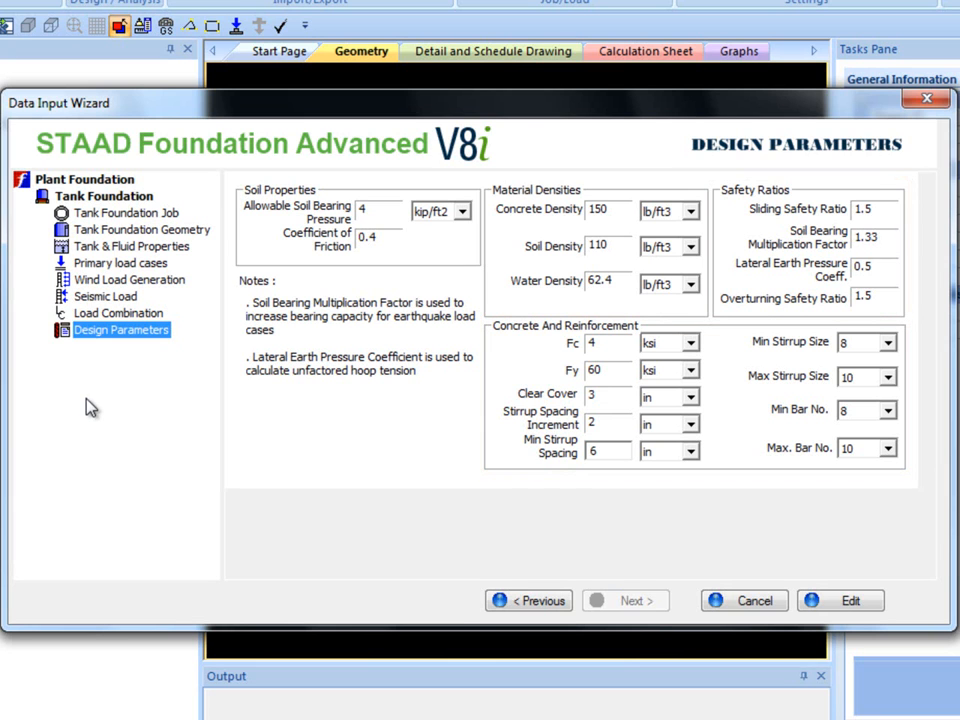
left_click(878, 603)
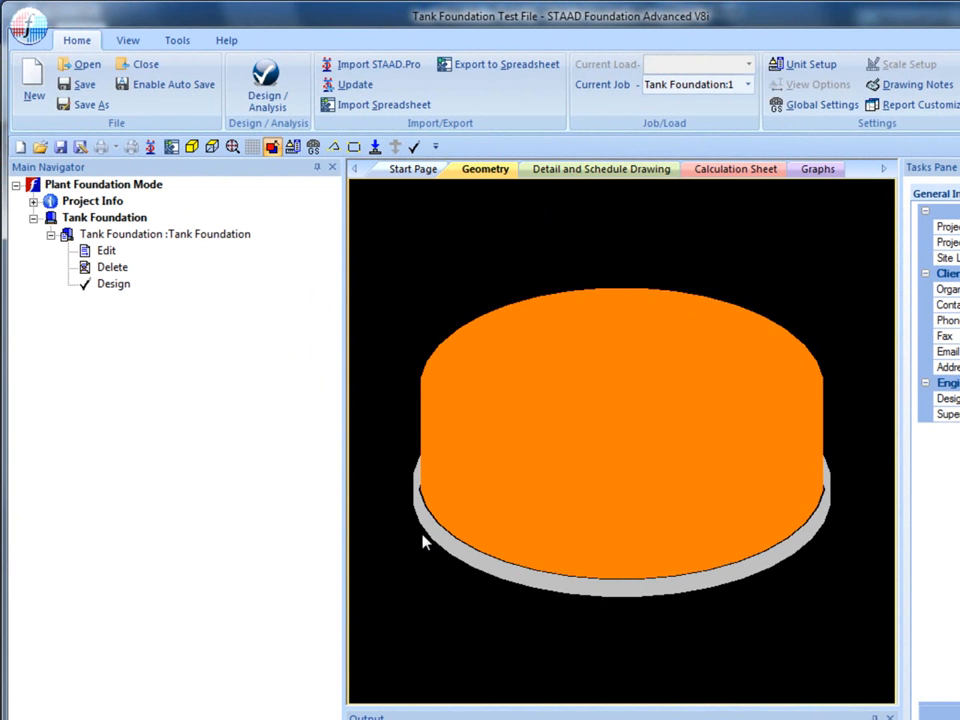
scroll(423, 541, "down", 2)
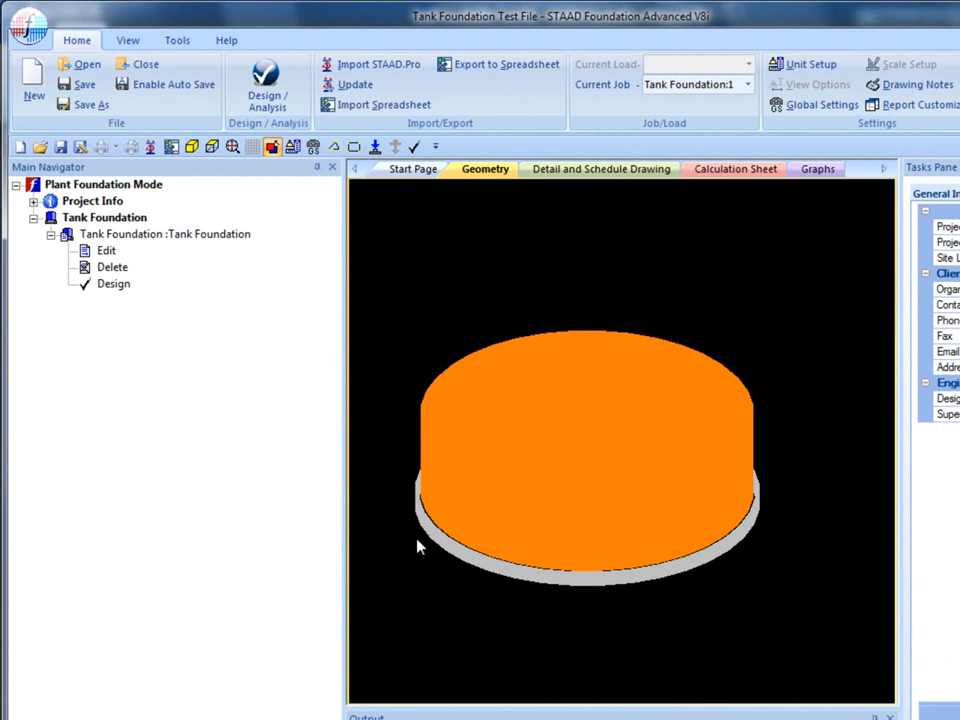
- Run the analysis and design of the Tank Foundation job
scroll(413, 545, "up", 1)
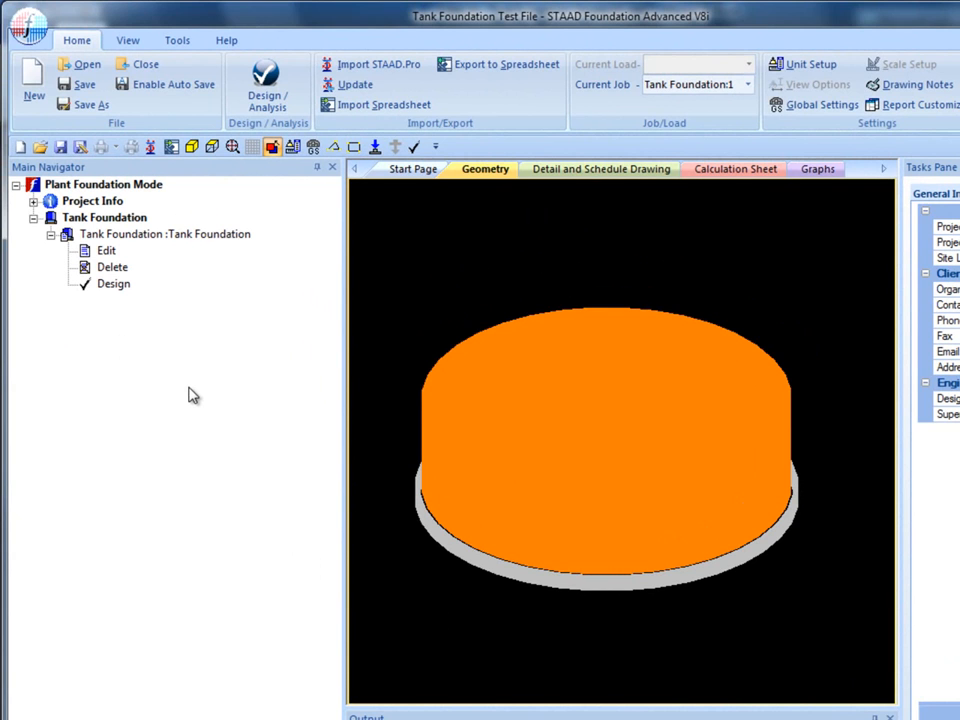
left_click(110, 284)
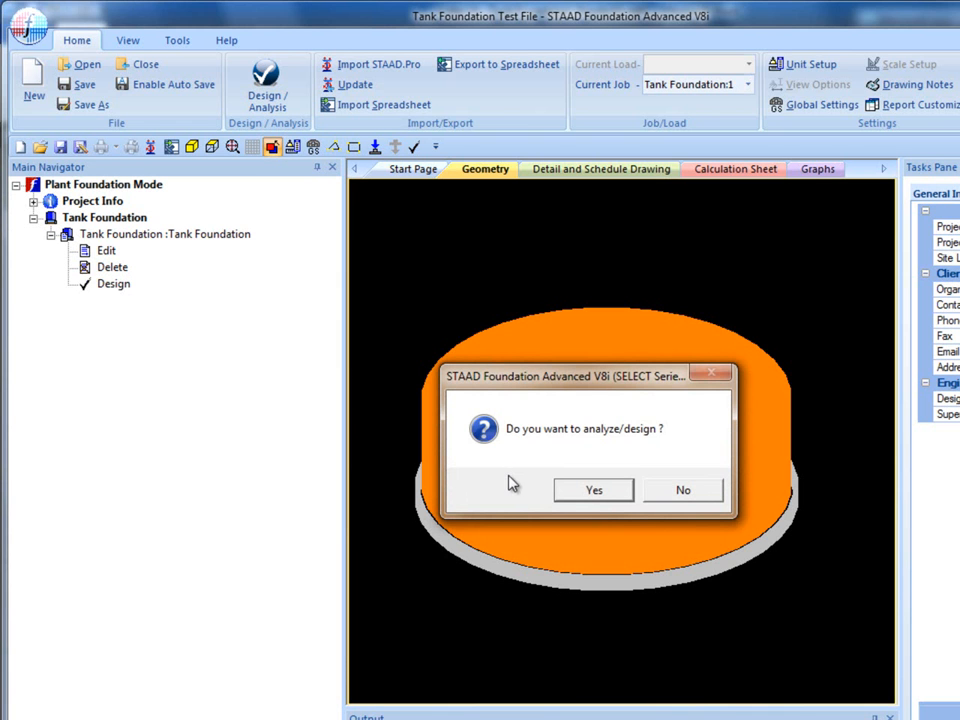
left_click(592, 493)
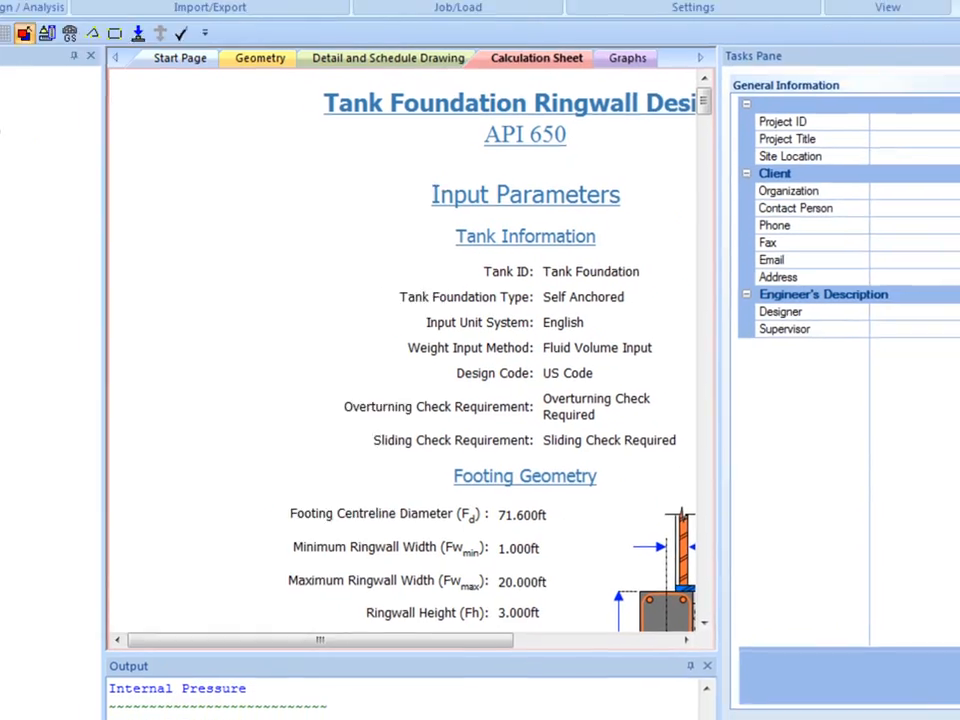
- Enlarge the calculation sheet view and review the ringwall design report through the tank stability, ringwall soil bearing and overturning checks
left_click(953, 20)
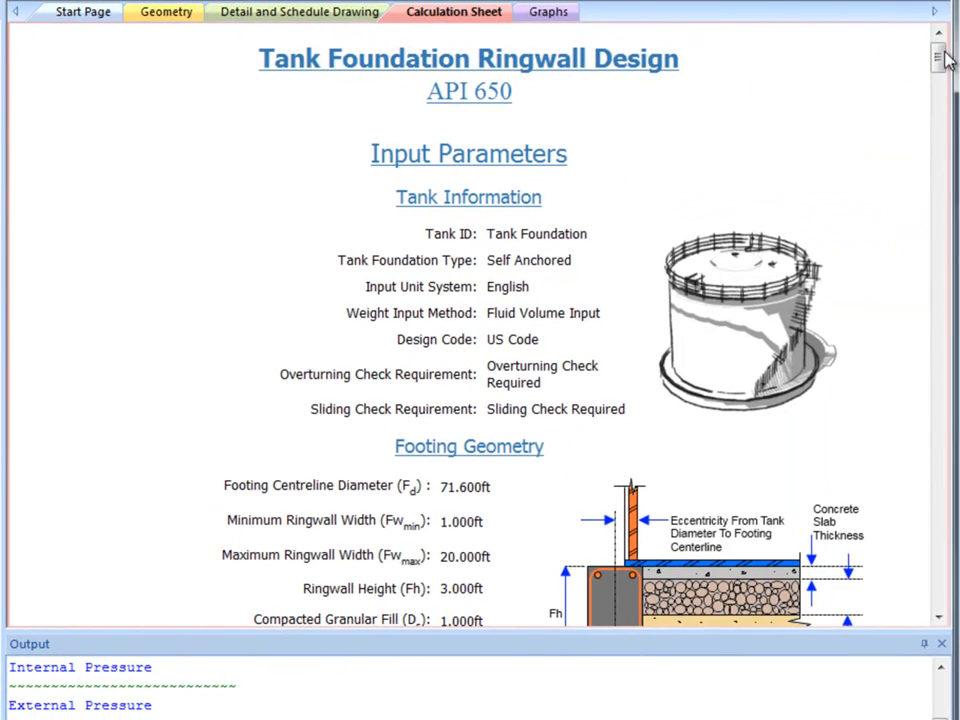
left_click_drag(939, 58, 930, 372)
left_click_drag(932, 374, 924, 453)
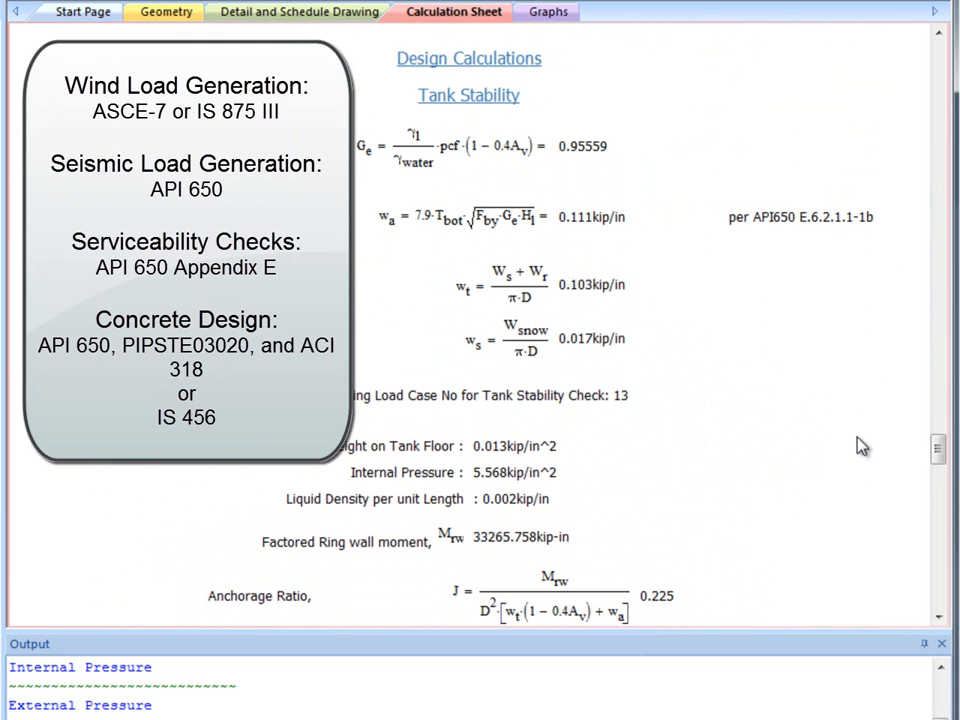
left_click_drag(938, 452, 938, 508)
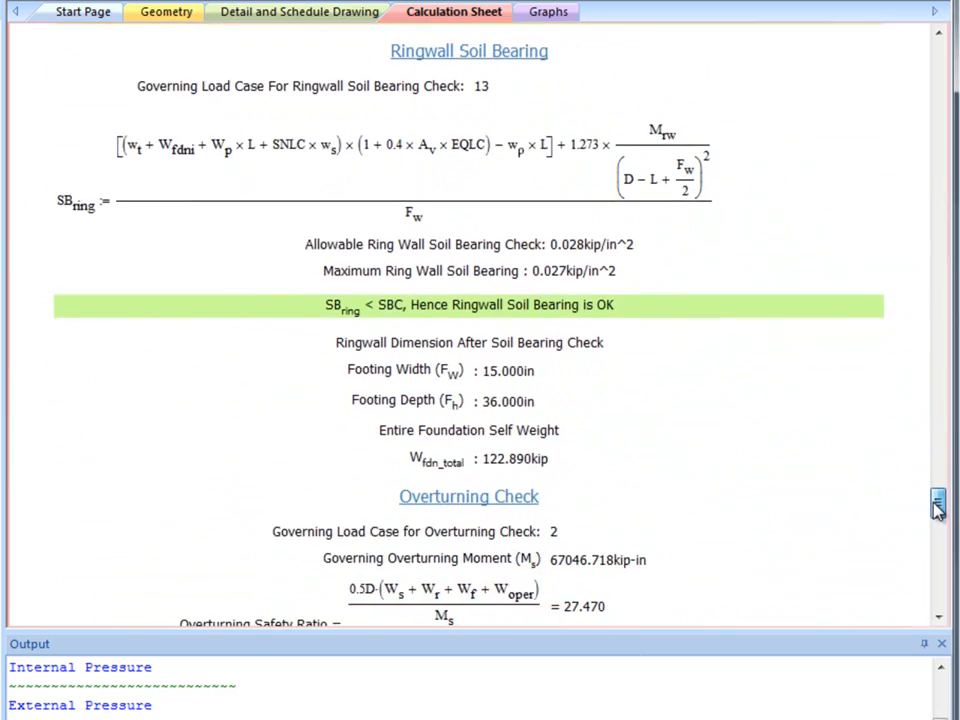